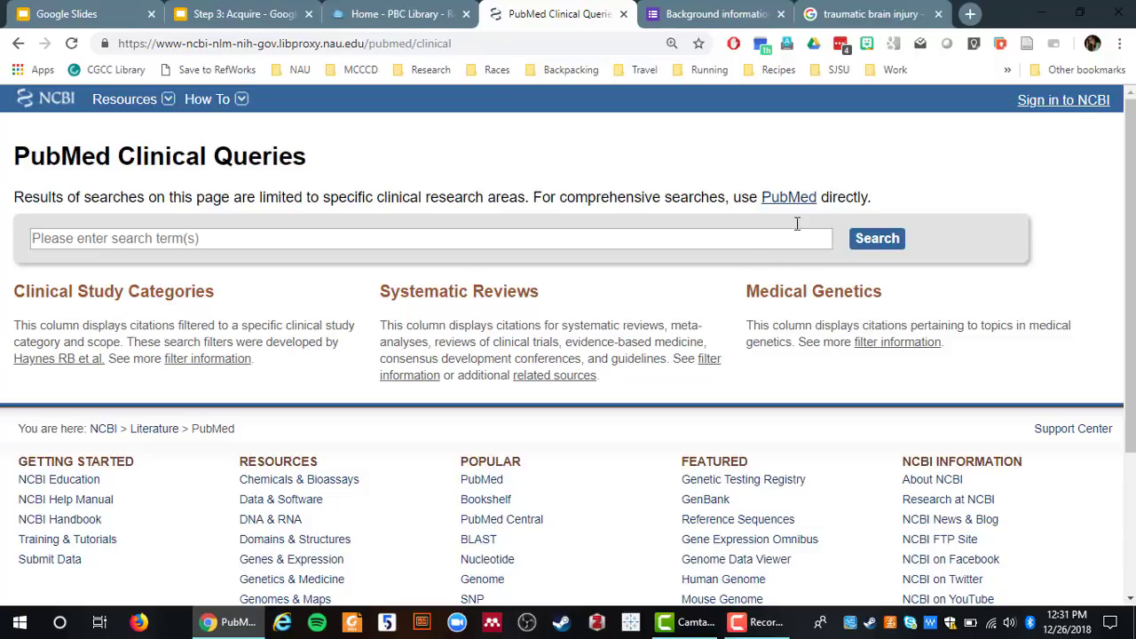
# Step: Search Clinical Queries for "traumatic brain injury" OR "brain injury, traumatic", with both phrases in quotation marks
pyautogui.click(601, 238)
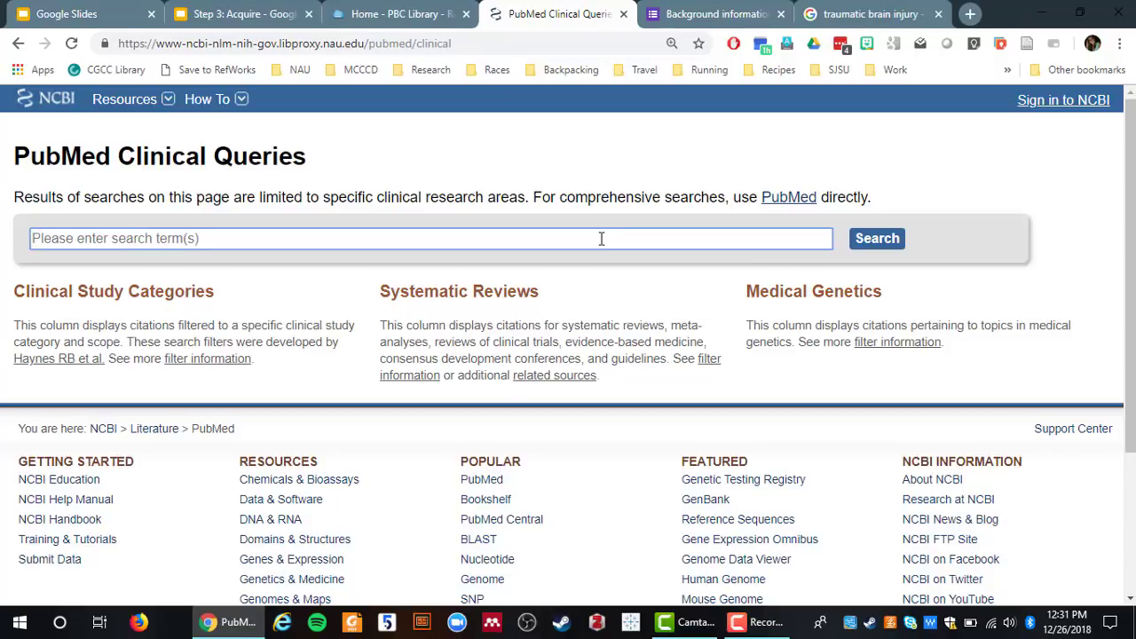
pyautogui.write('"tra')
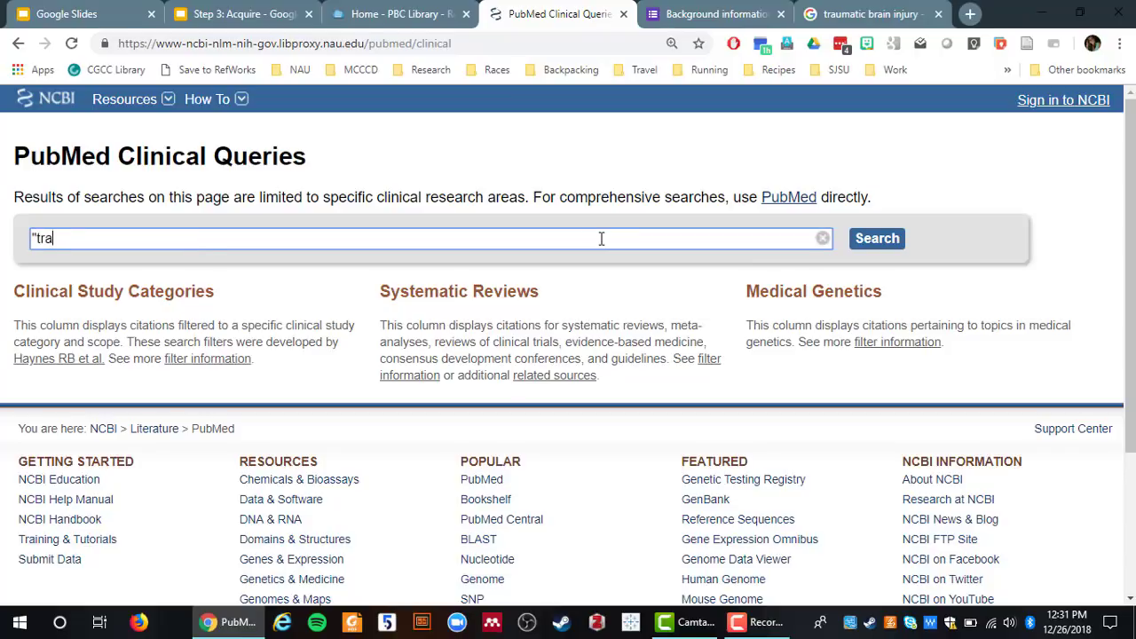
pyautogui.write('umatic brain injury"')
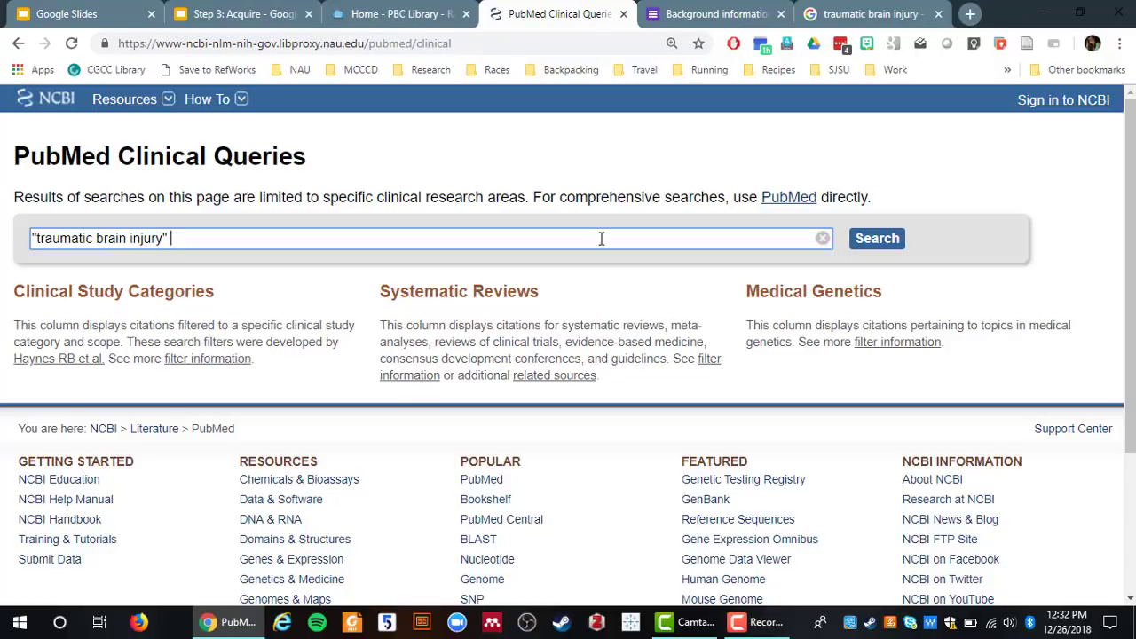
pyautogui.write('OR "brain injury, traumatic"')
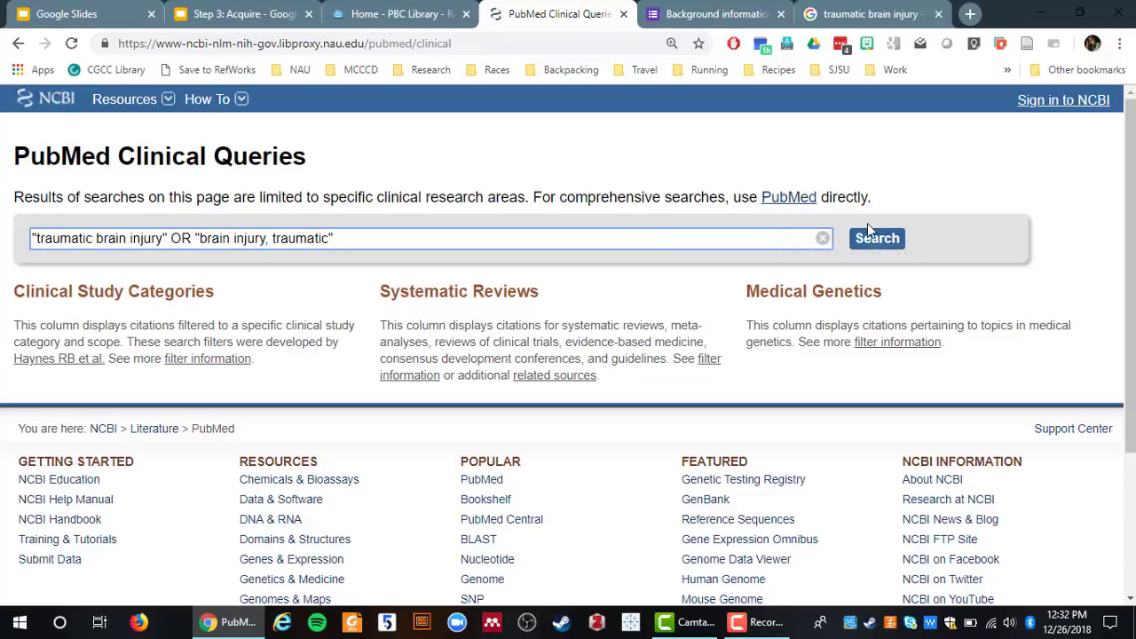
pyautogui.click(872, 246)
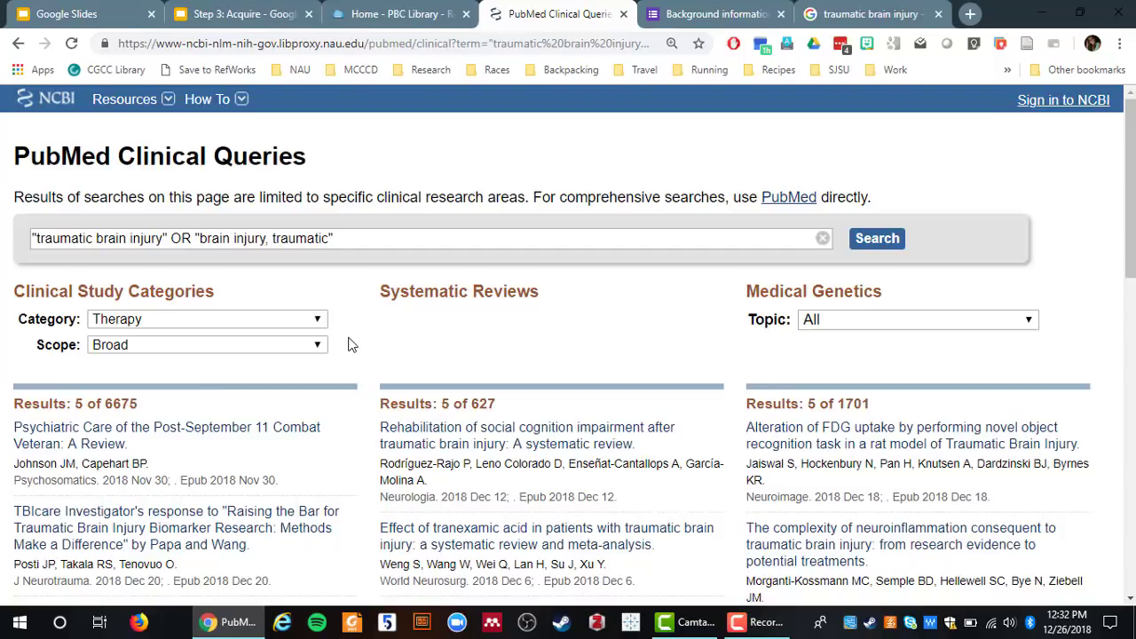
# Step: Enclose the existing OR search string in parentheses and append the AND operator after it
pyautogui.scroll(-1, 352, 345)
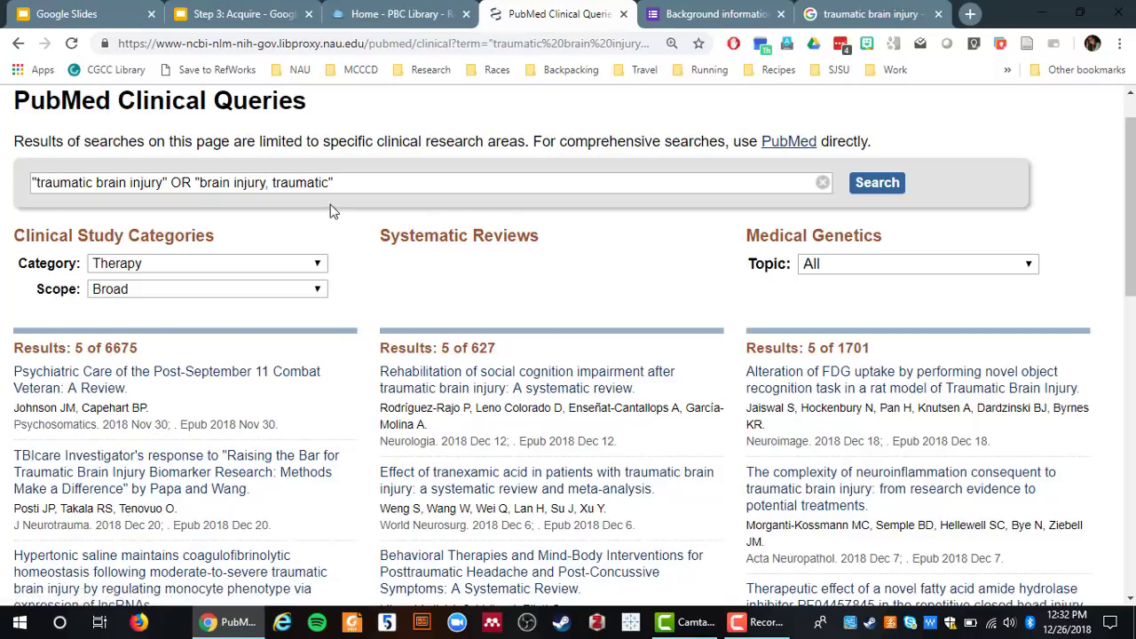
pyautogui.click(376, 183)
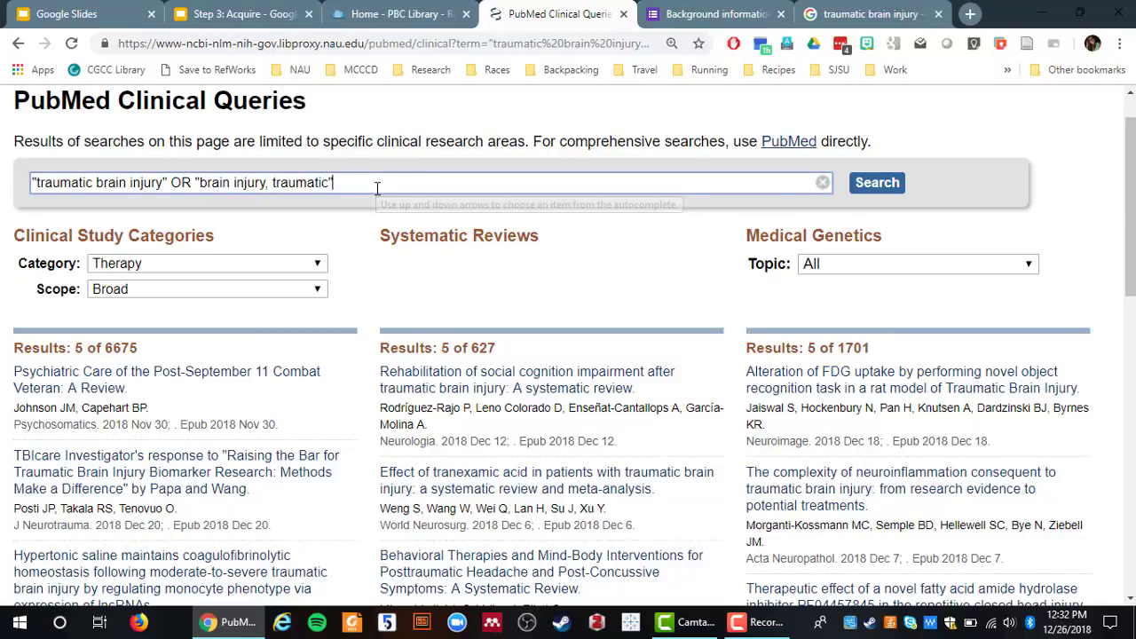
pyautogui.click(194, 281)
pyautogui.click(194, 282)
pyautogui.click(361, 175)
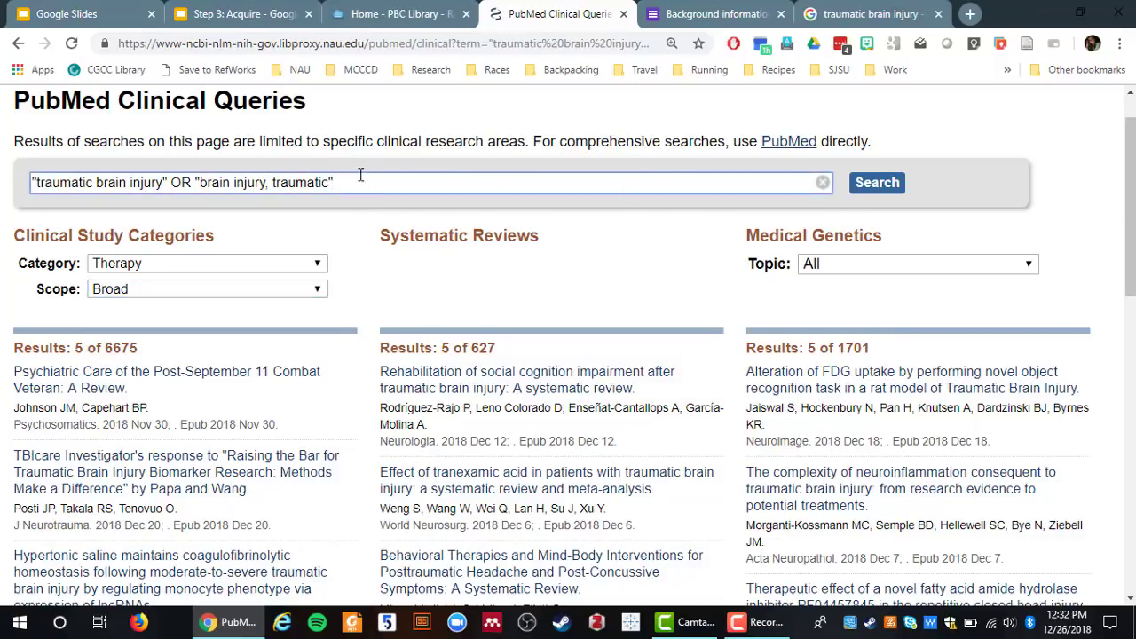
pyautogui.write('AND')
pyautogui.press('Left')
pyautogui.press('Left')
pyautogui.press('Left')
pyautogui.press('Left')
pyautogui.press('Left')
pyautogui.write(')')
pyautogui.hotkey('ctrl', 'Left')
pyautogui.hotkey('ctrl', 'Left')
pyautogui.hotkey('ctrl', 'Left')
pyautogui.hotkey('ctrl', 'Left')
pyautogui.hotkey('ctrl', 'Left')
pyautogui.hotkey('ctrl', 'Left')
pyautogui.hotkey('ctrl', 'Left')
pyautogui.write('(')
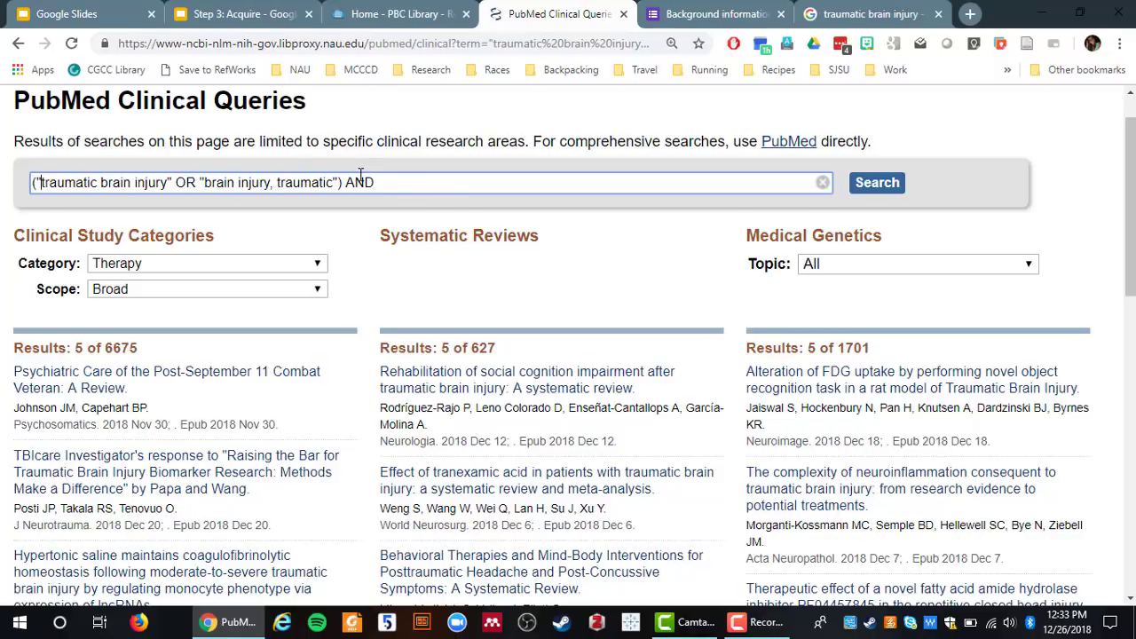
# Step: Add (cognitive rehabilitation) after the AND operator and run the combined search
pyautogui.press('End')
pyautogui.write('(')
pyautogui.write('cognitive rehabilitation)')
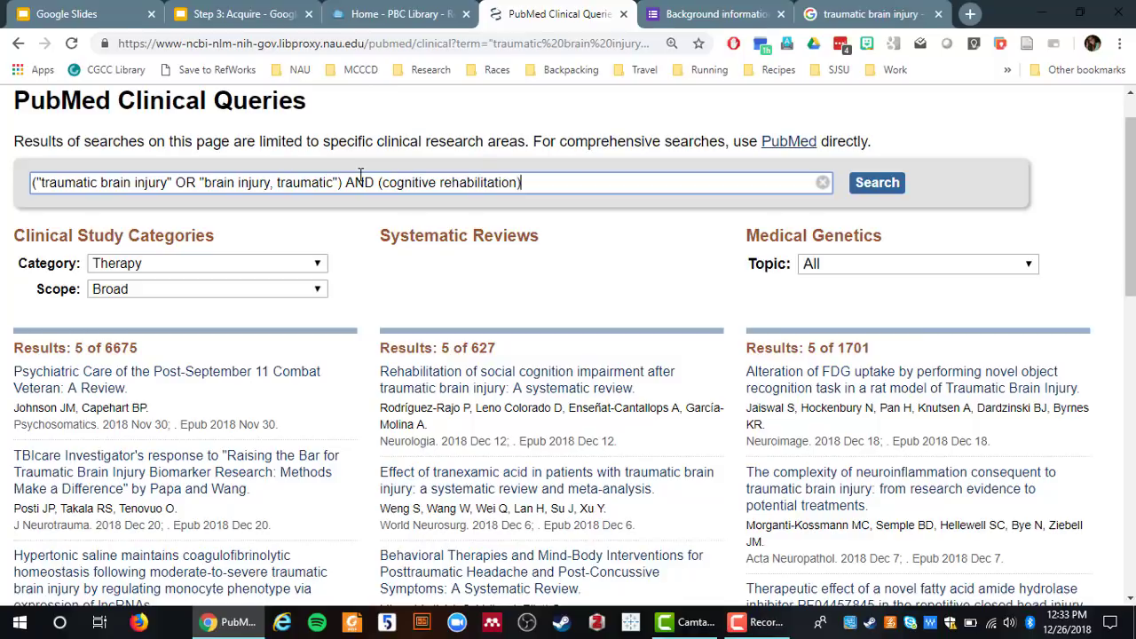
pyautogui.press('Return')
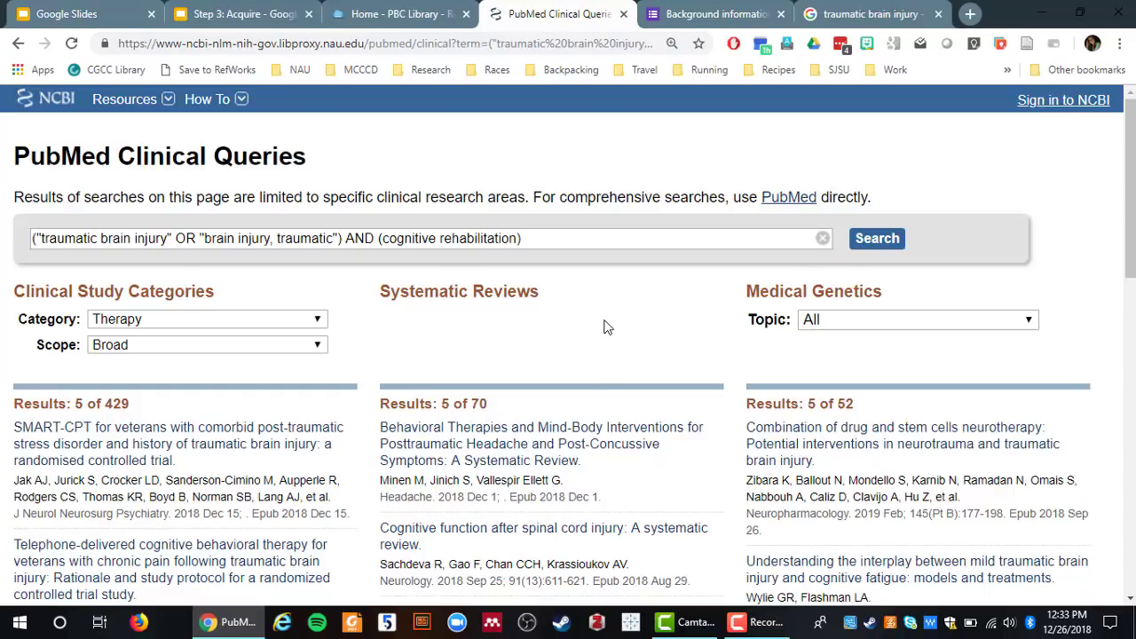
# Step: Change the second concept to the quoted phrase "self-administered cognitive rehabilitation" and run the search
pyautogui.click(383, 233)
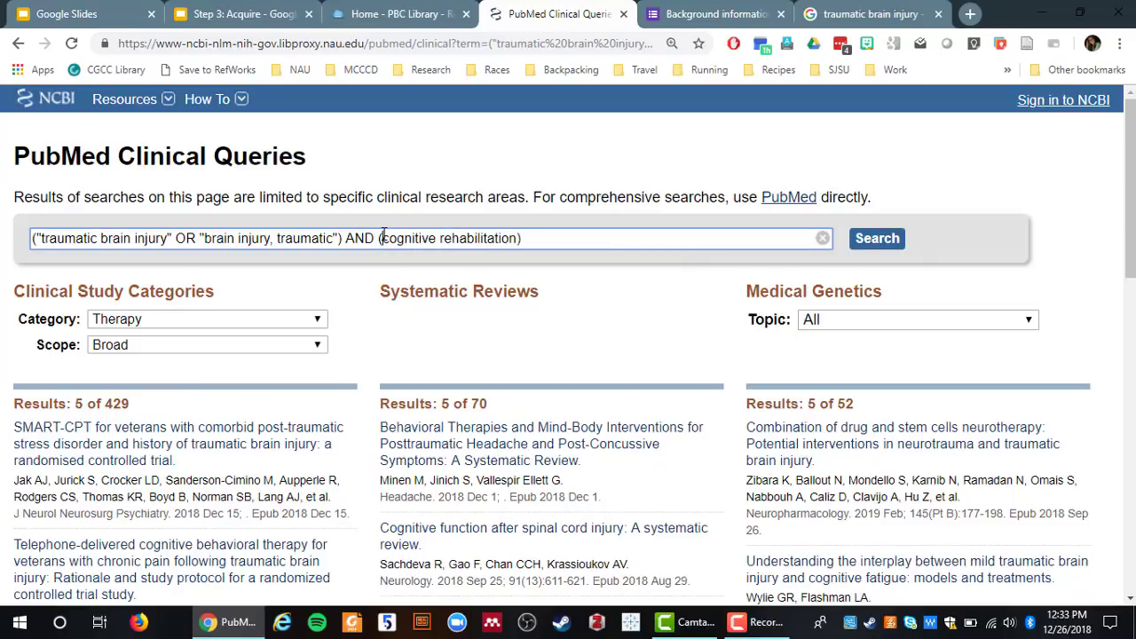
pyautogui.write('self- administered')
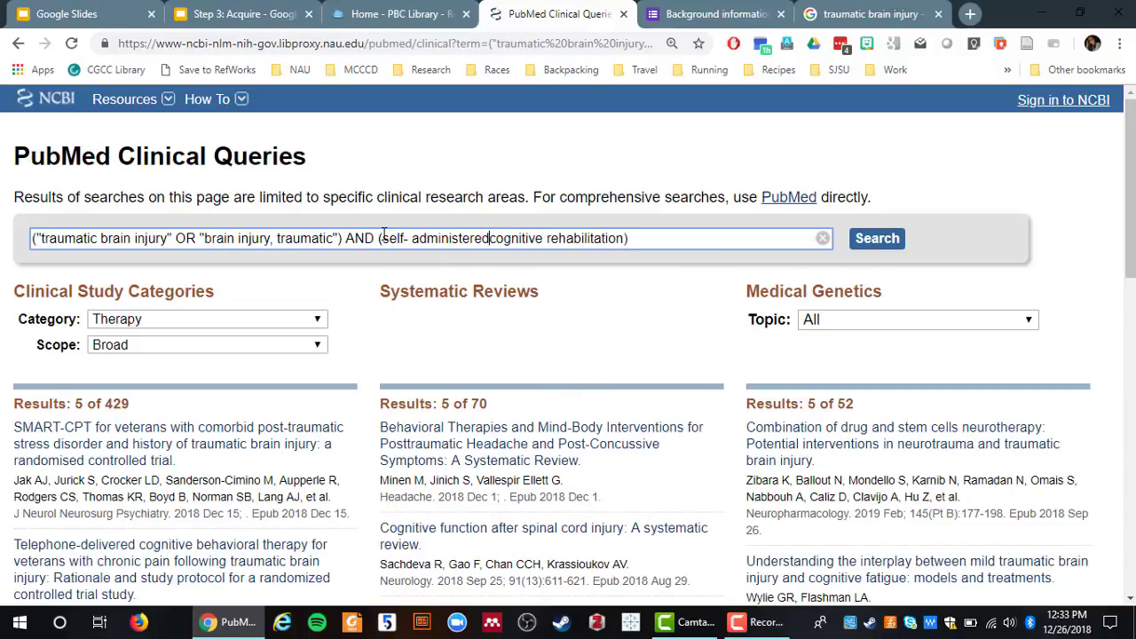
pyautogui.hotkey('ctrl', 'Left')
pyautogui.press('BackSpace')
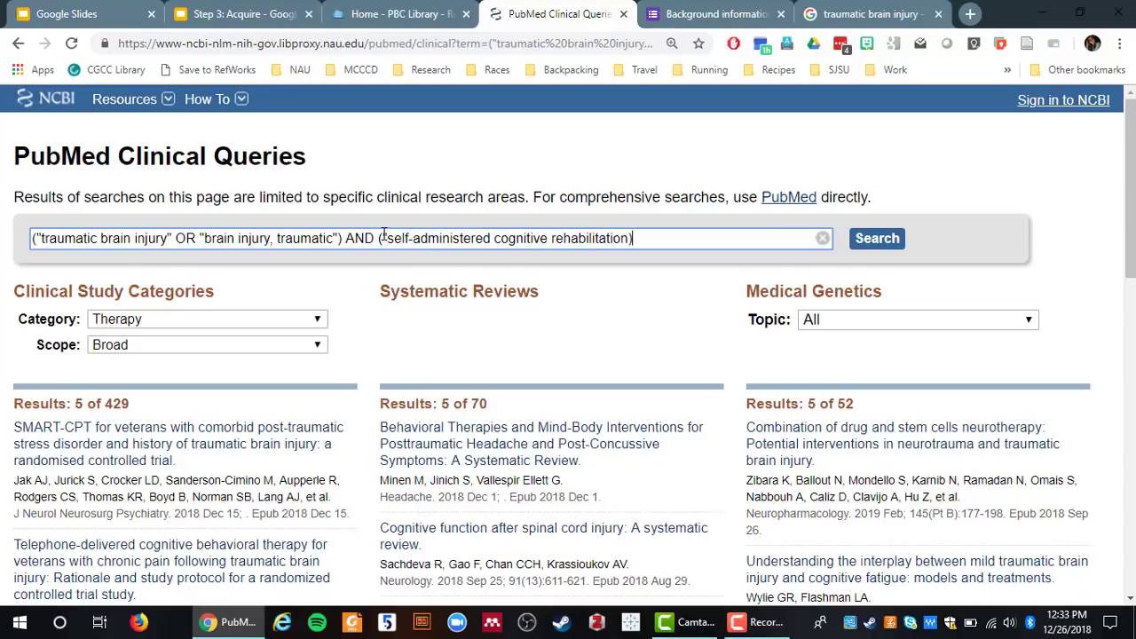
pyautogui.write('"')
pyautogui.press('Return')
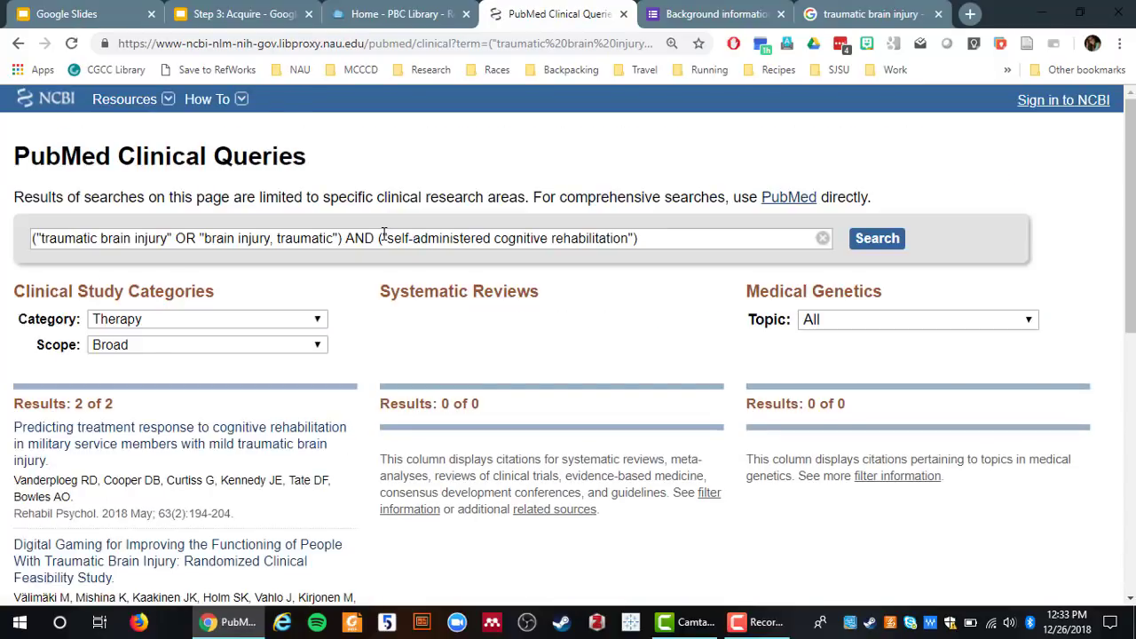
# Step: Shorten the second concept to the quoted term "self-administered" by removing cognitive rehabilitation, and rerun the search
pyautogui.scroll(-3, 482, 412)
pyautogui.scroll(1, 483, 417)
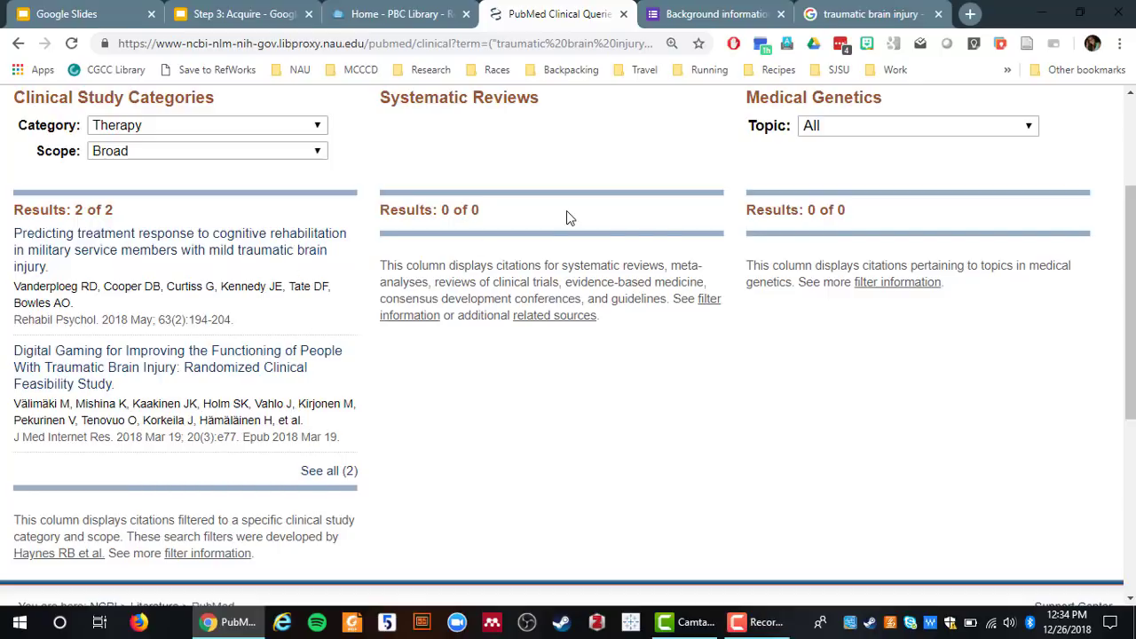
pyautogui.scroll(1, 569, 218)
pyautogui.scroll(1, 570, 218)
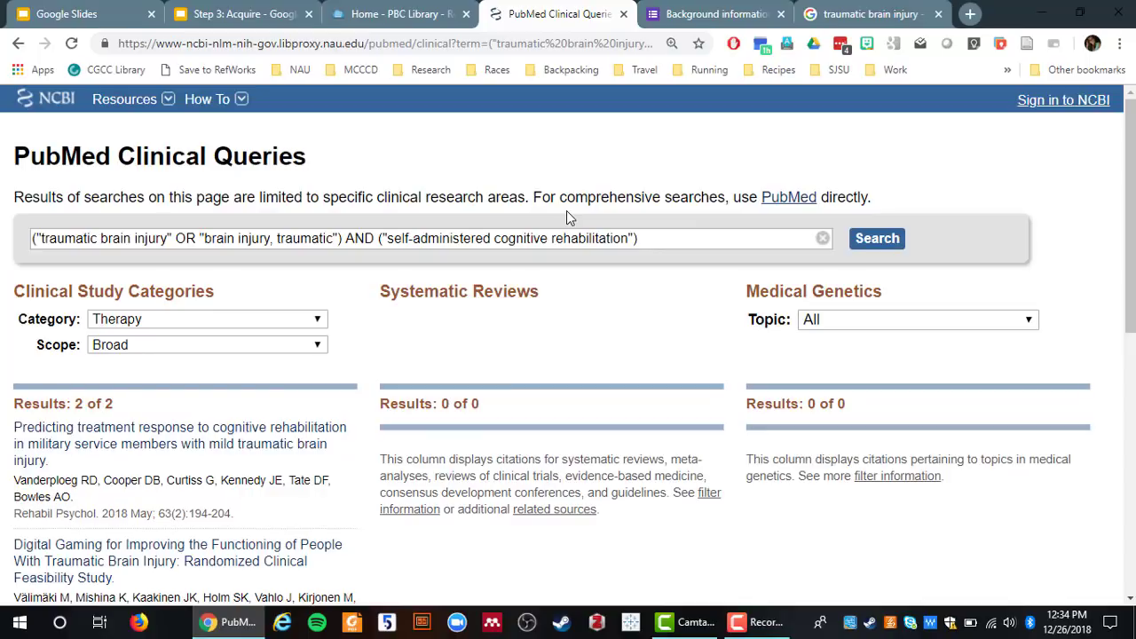
pyautogui.click(492, 238)
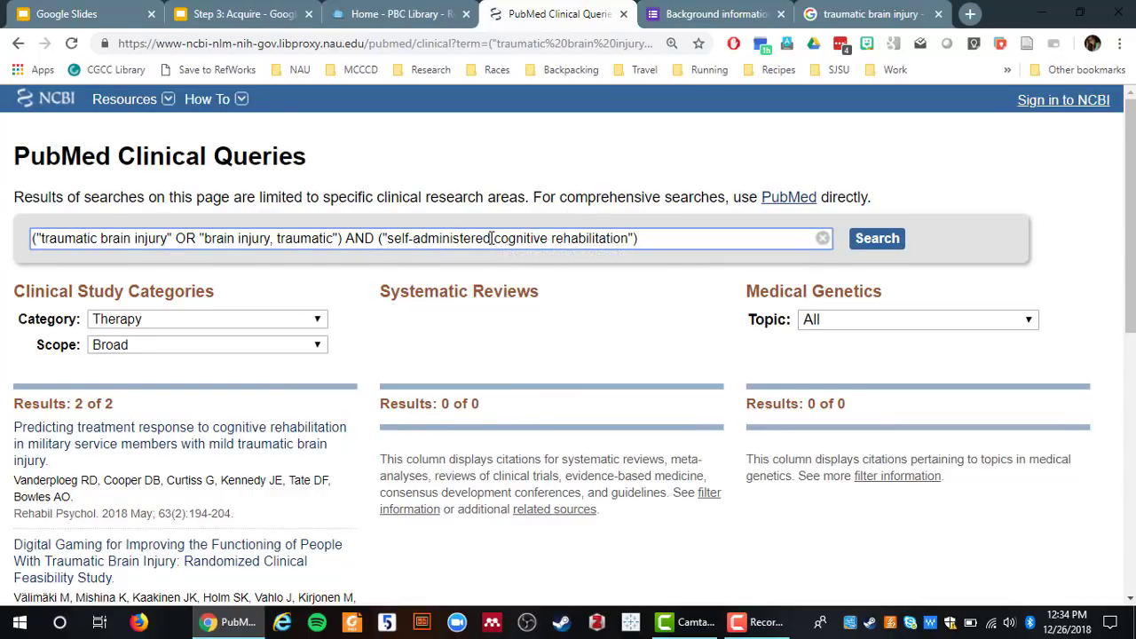
pyautogui.write('OR')
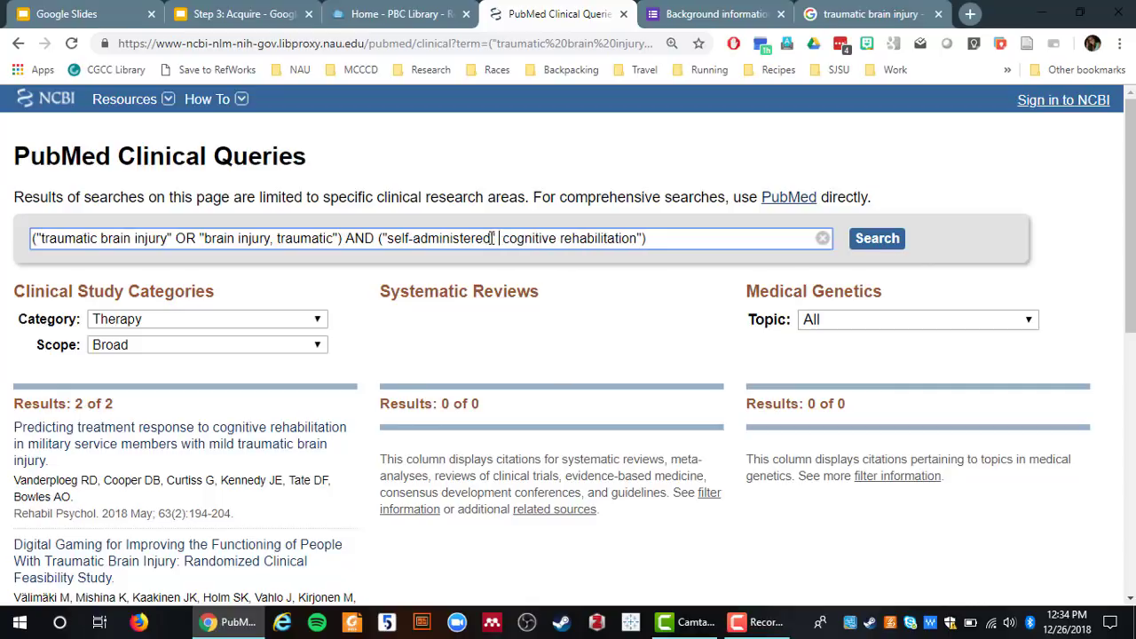
pyautogui.press('BackSpace')
pyautogui.press('BackSpace')
pyautogui.hotkey('ctrl', 'shift', 'Right')
pyautogui.hotkey('ctrl', 'shift', 'Right')
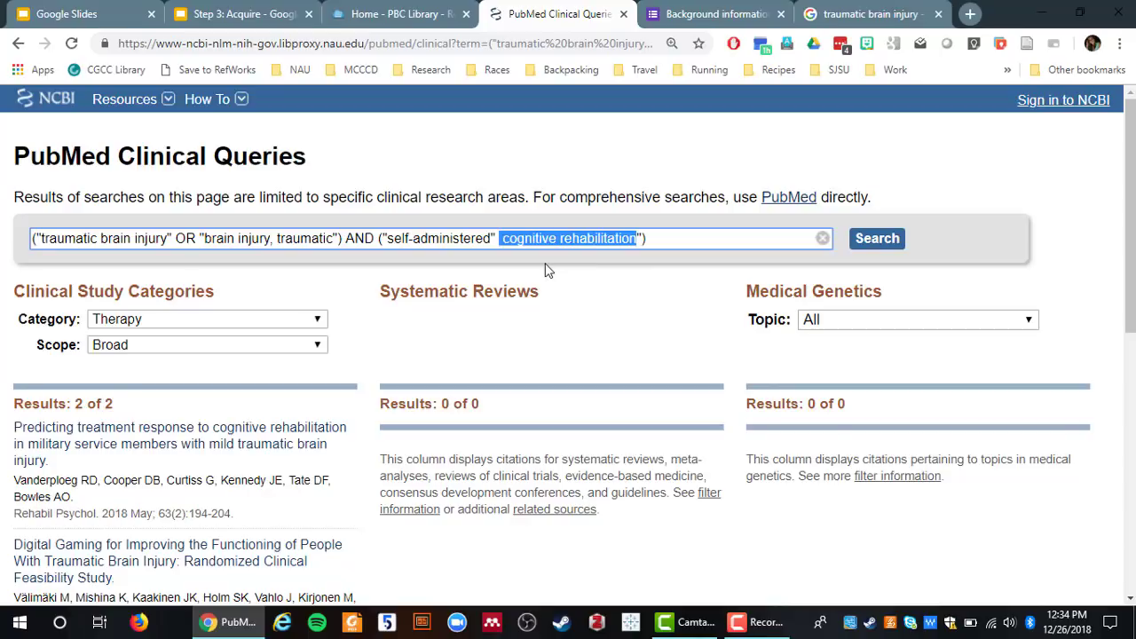
pyautogui.press('BackSpace')
pyautogui.press('Delete')
pyautogui.press('BackSpace')
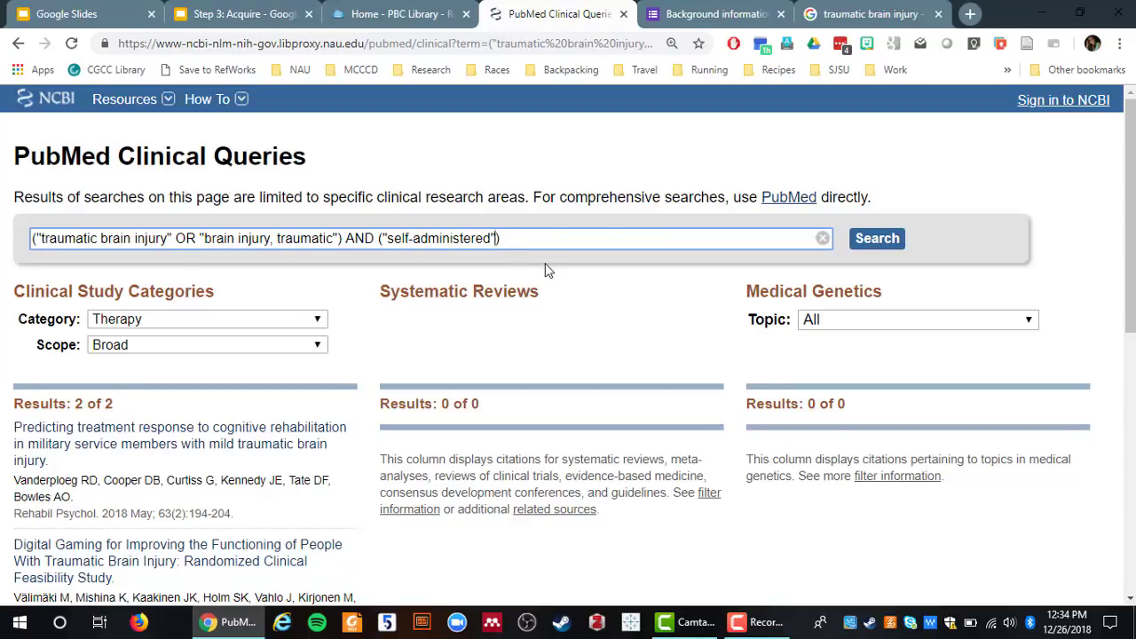
pyautogui.press('Return')
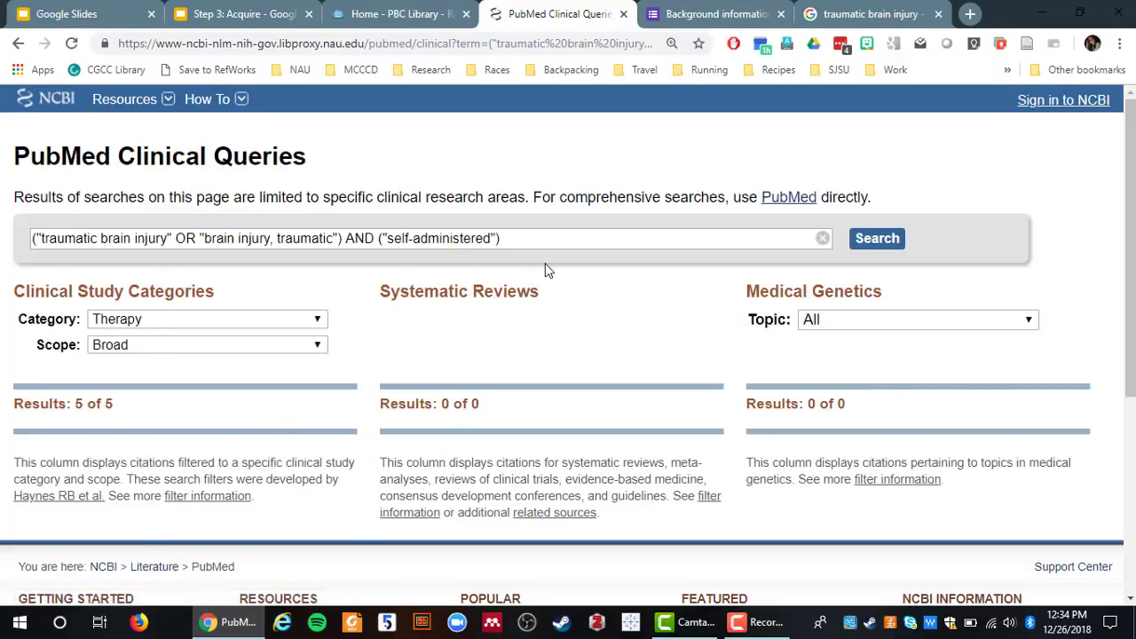
# Step: Replace "self-administered" in the search string with the quoted phrase "cognitive rehabilitation"
pyautogui.scroll(-3, 547, 270)
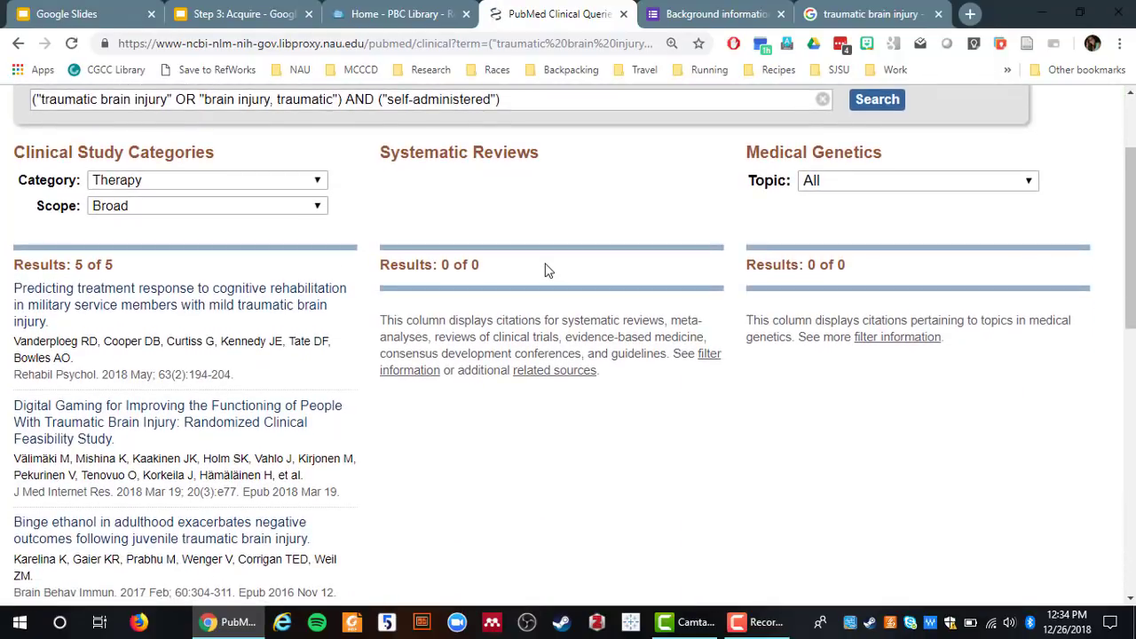
pyautogui.scroll(-1, 547, 270)
pyautogui.scroll(4, 545, 269)
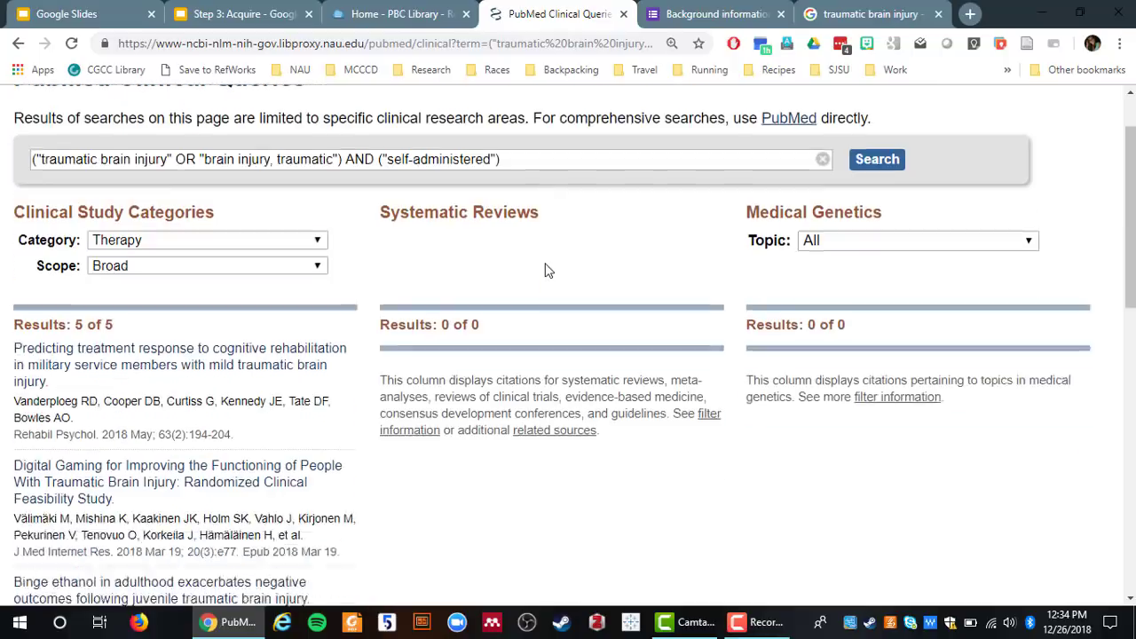
pyautogui.moveTo(487, 242); pyautogui.dragTo(413, 242)
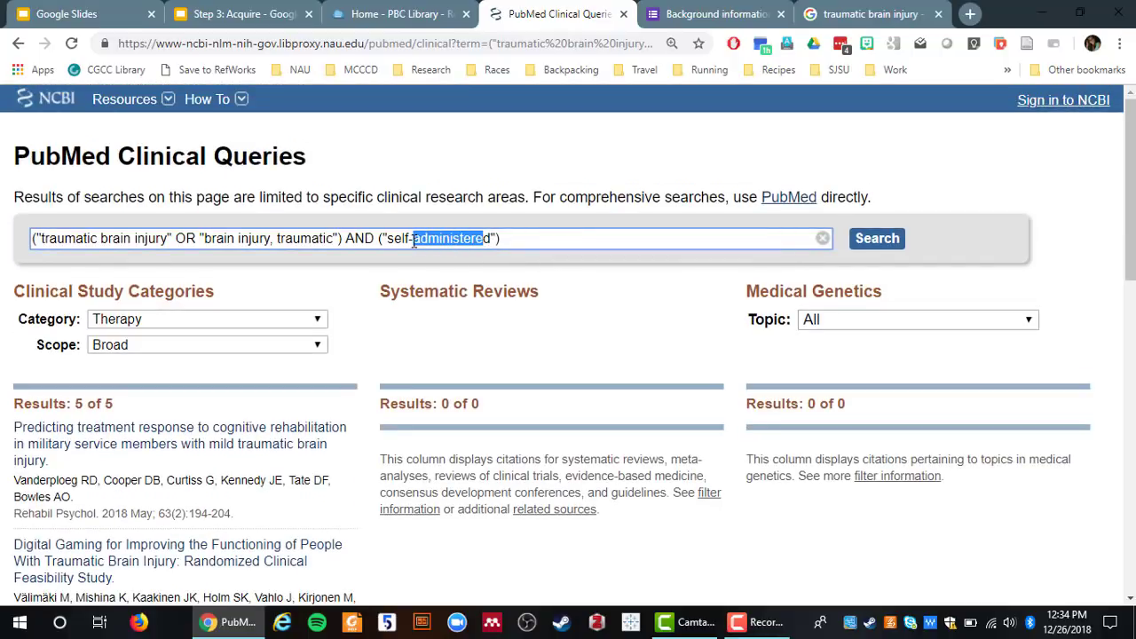
pyautogui.press('BackSpace')
pyautogui.press('Delete')
pyautogui.press('BackSpace')
pyautogui.press('BackSpace')
pyautogui.press('BackSpace')
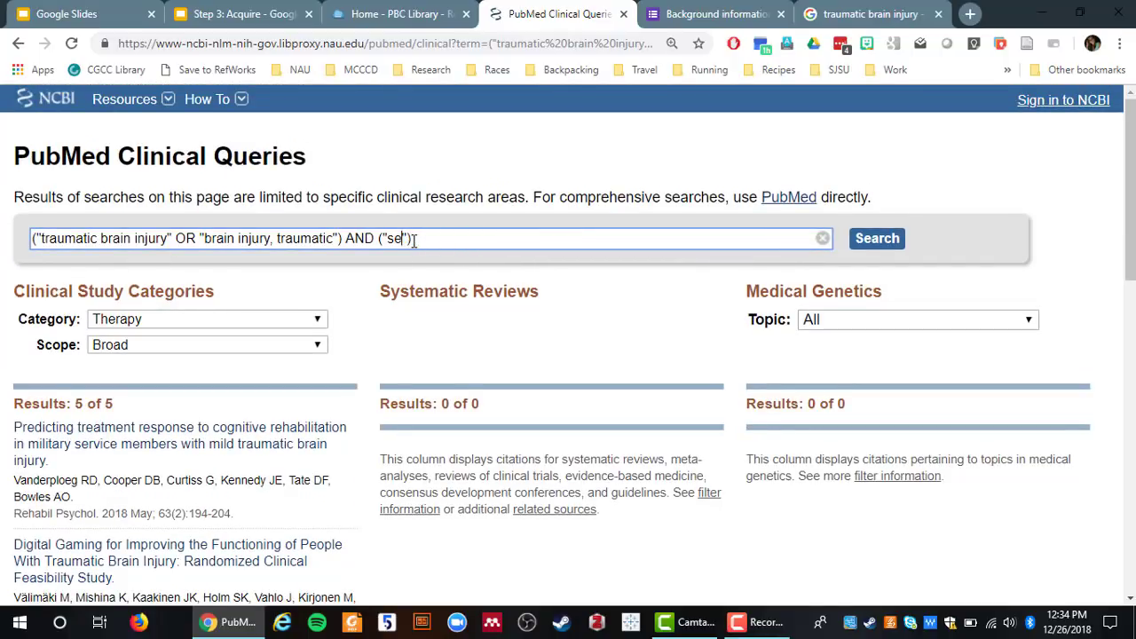
pyautogui.press('BackSpace')
pyautogui.press('BackSpace')
pyautogui.write('cognitive')
pyautogui.write('rehabilitation')
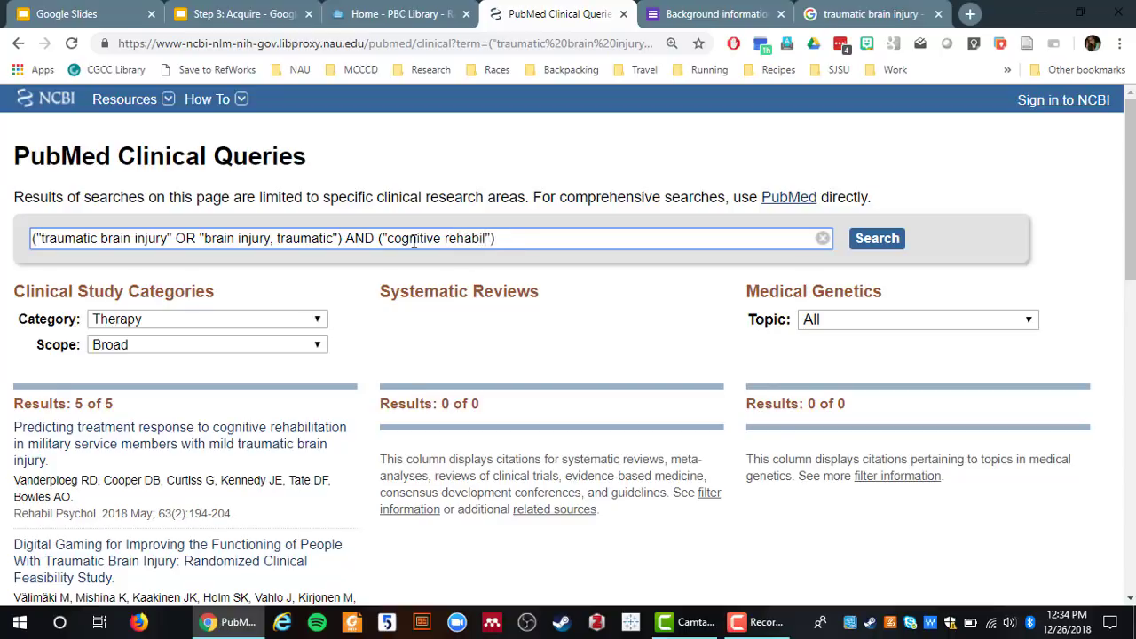
# Step: Switch to the Step 3: Acquire presentation in Google Slides, start presenting it and advance to the Search strings slide
pyautogui.click(282, 11)
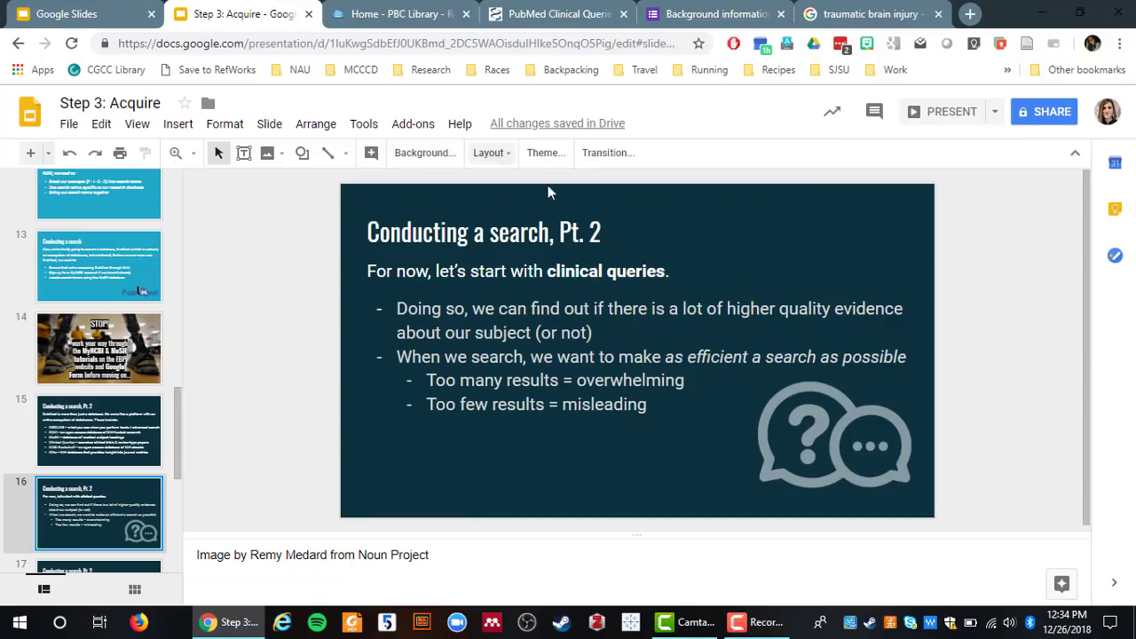
pyautogui.click(951, 112)
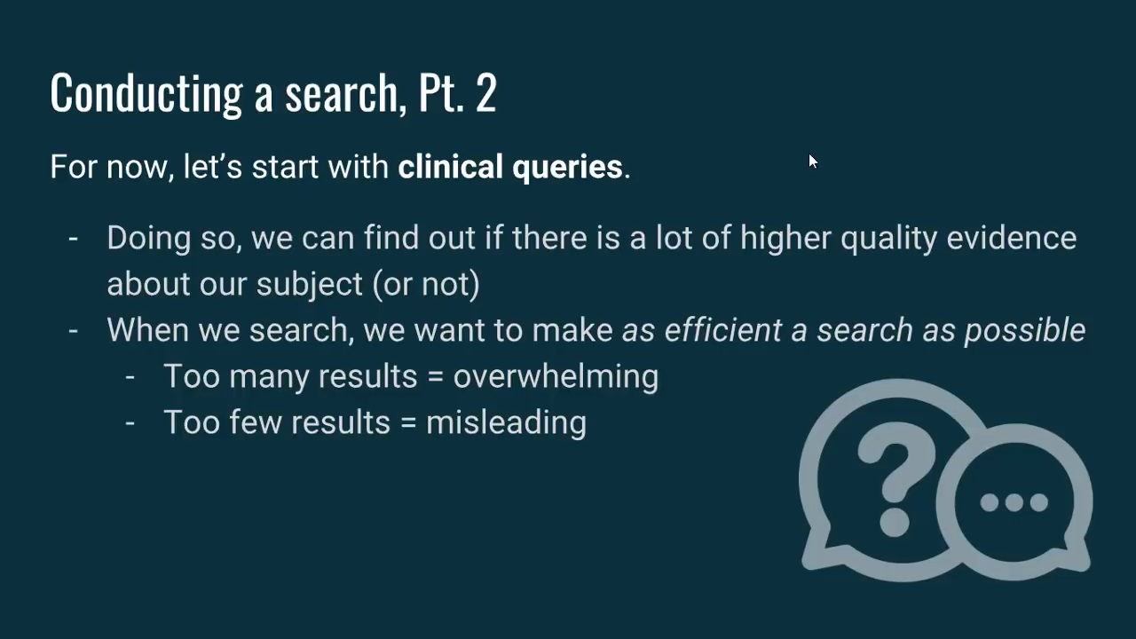
pyautogui.press('Right')
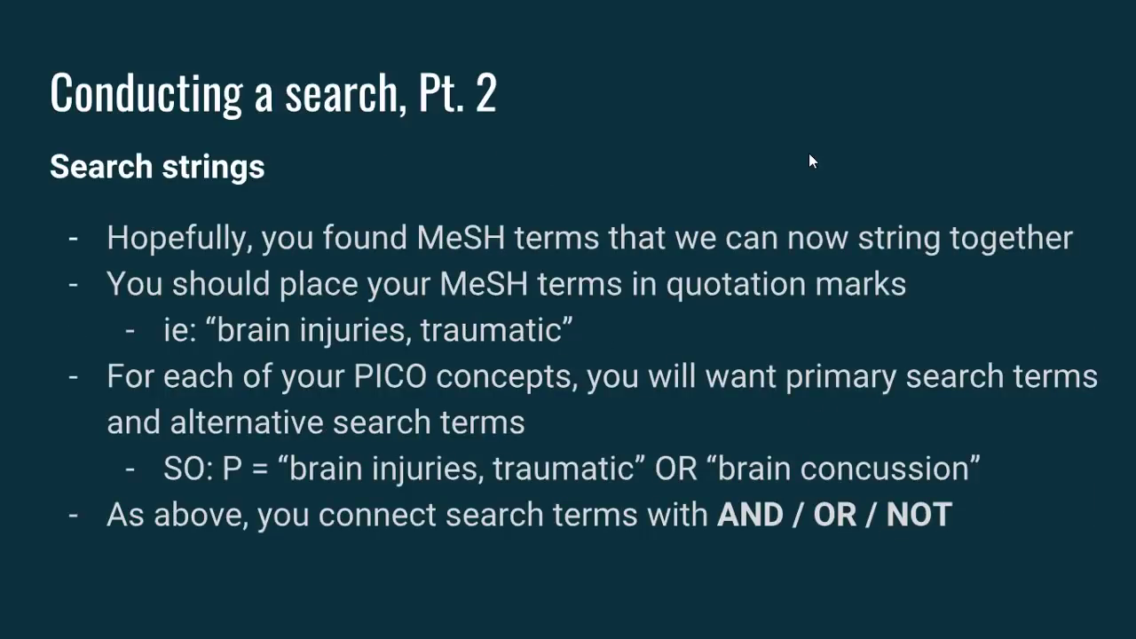